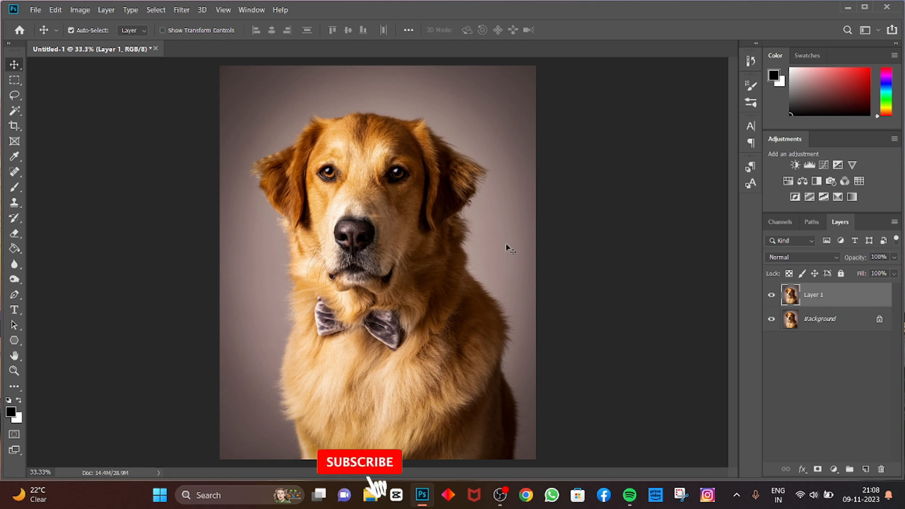
Select the dog on Layer 1 with Select Subject and accept the fur-edge selection refined in Select and Mask.
{"action": "left_click", "coordinate": [163, 12]}
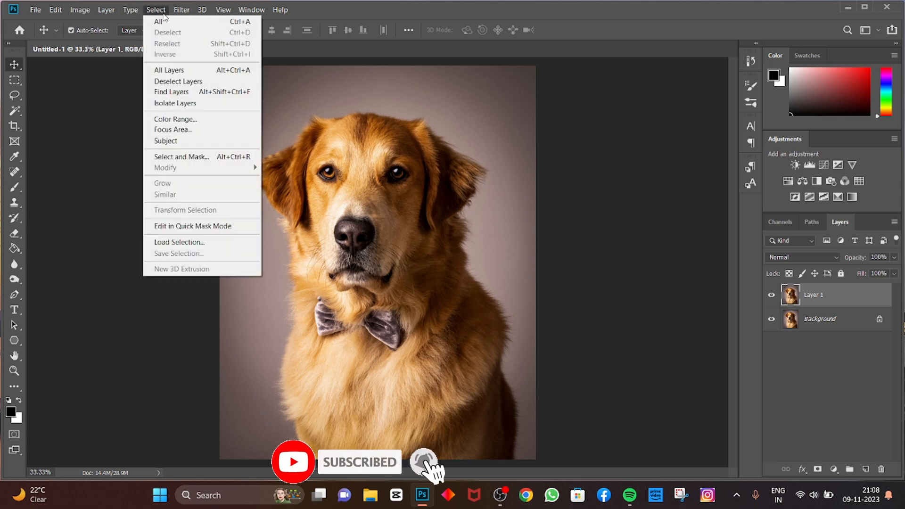
{"action": "left_click", "coordinate": [202, 145]}
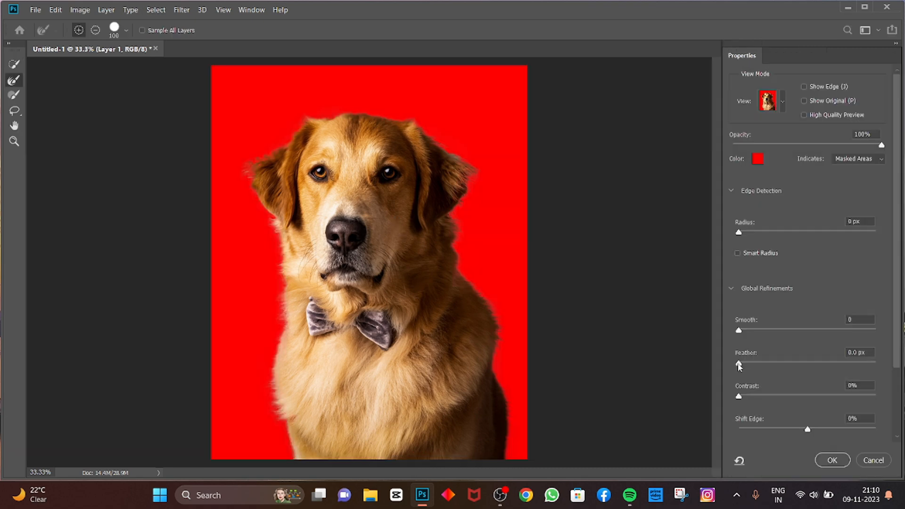
{"action": "left_click_drag", "start_coordinate": [739, 364], "coordinate": [741, 368]}
{"action": "left_click", "coordinate": [833, 460]}
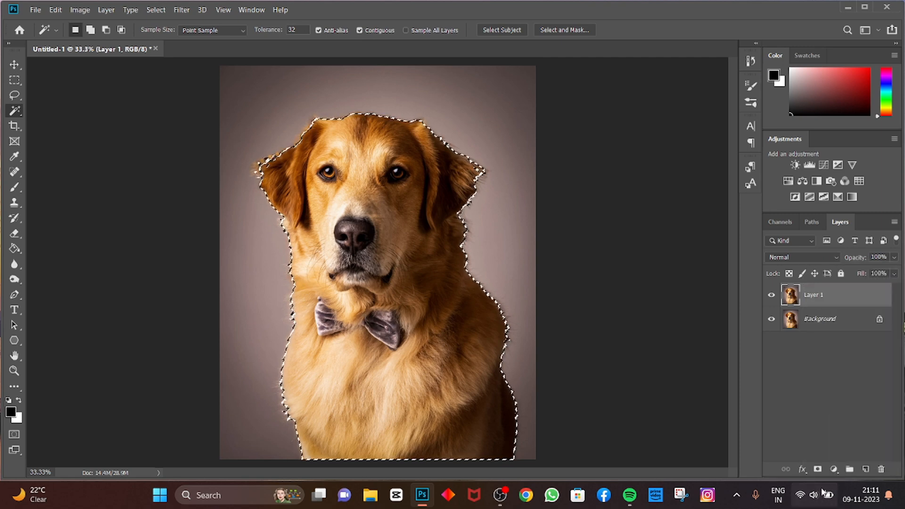
Add a layer mask to Layer 1 from the dog selection and hide the Background layer.
{"action": "left_click", "coordinate": [818, 471]}
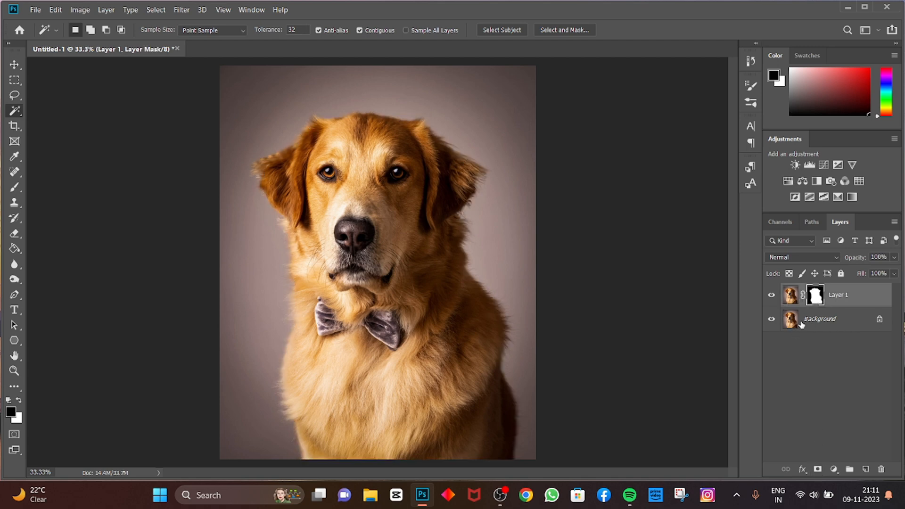
{"action": "left_click", "coordinate": [771, 322]}
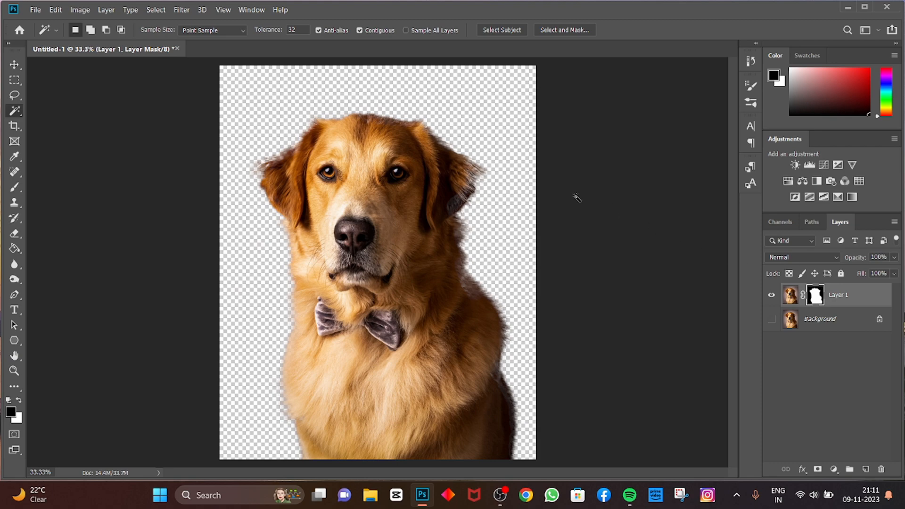
Examine the masked fur edges around the dog's ears, neck and chest against the transparent background.
{"action": "scroll", "coordinate": [318, 262], "scroll_direction": "up", "scroll_amount": 4}
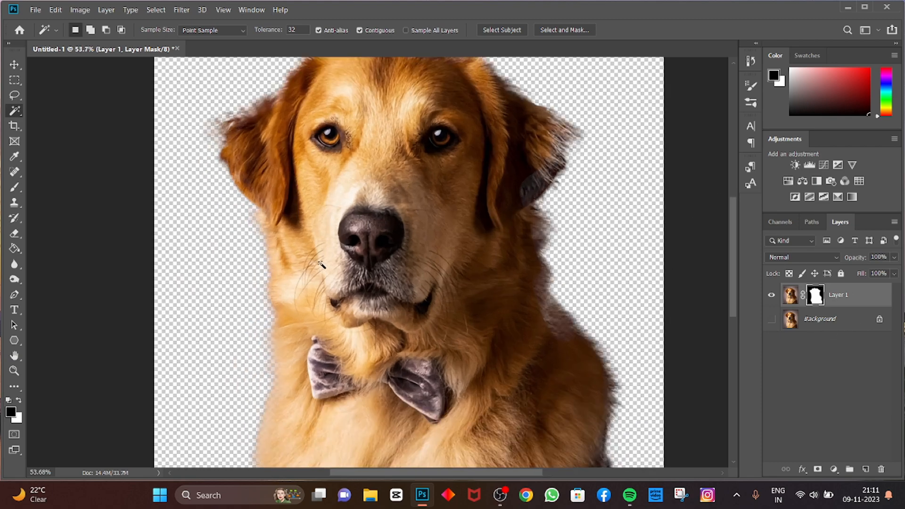
{"action": "scroll", "coordinate": [307, 266], "scroll_direction": "down", "scroll_amount": 2}
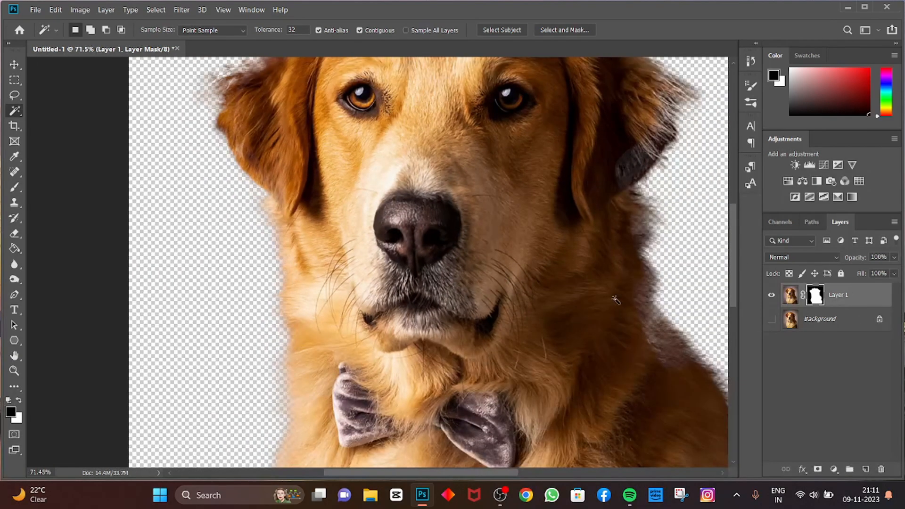
{"action": "left_click", "coordinate": [15, 80]}
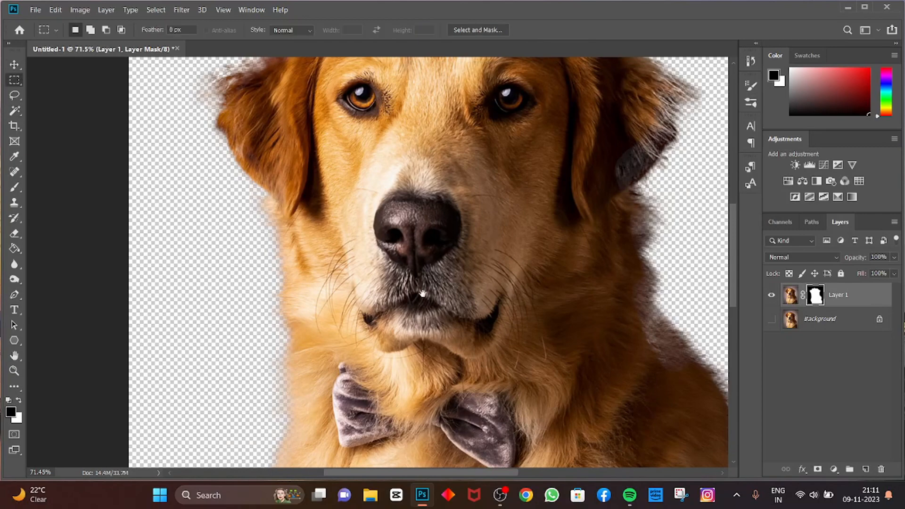
{"action": "left_click_drag", "start_coordinate": [423, 293], "coordinate": [621, 263]}
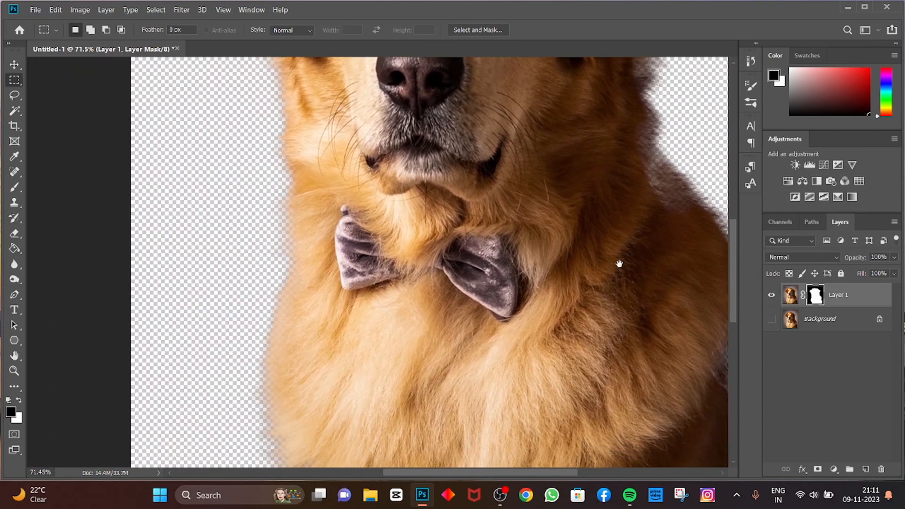
{"action": "scroll", "coordinate": [457, 258], "scroll_direction": "down", "scroll_amount": 5}
{"action": "scroll", "coordinate": [458, 259], "scroll_direction": "up", "scroll_amount": 1}
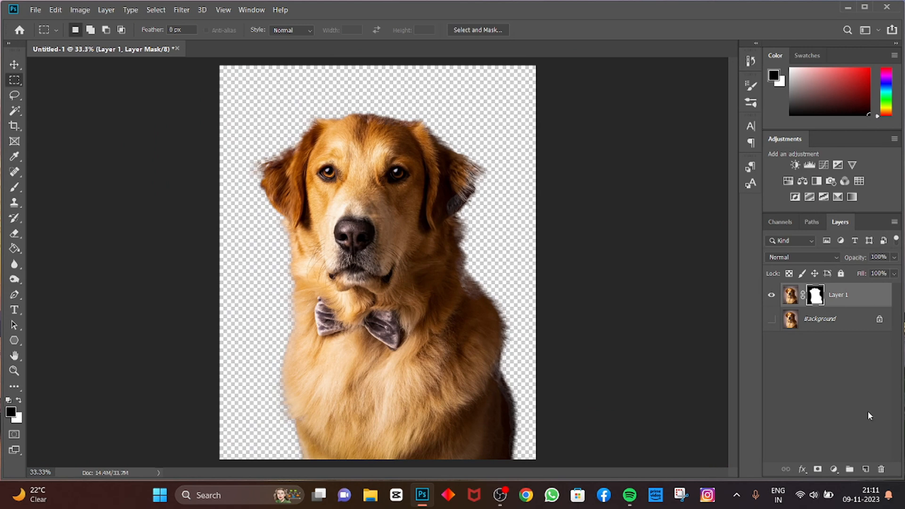
{"action": "right_click", "coordinate": [816, 295]}
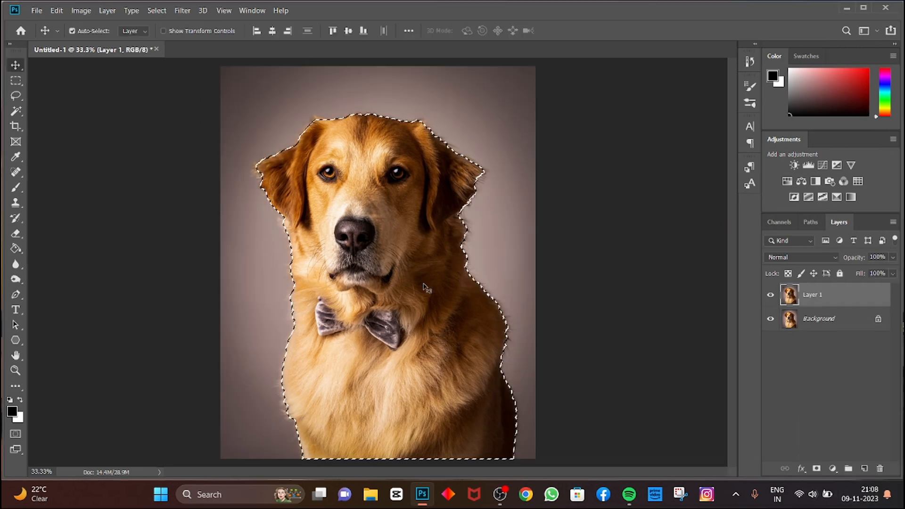
Reselect the dog with Select Subject, discarding the current selection, and open the result in Select and Mask.
{"action": "key", "text": "w"}
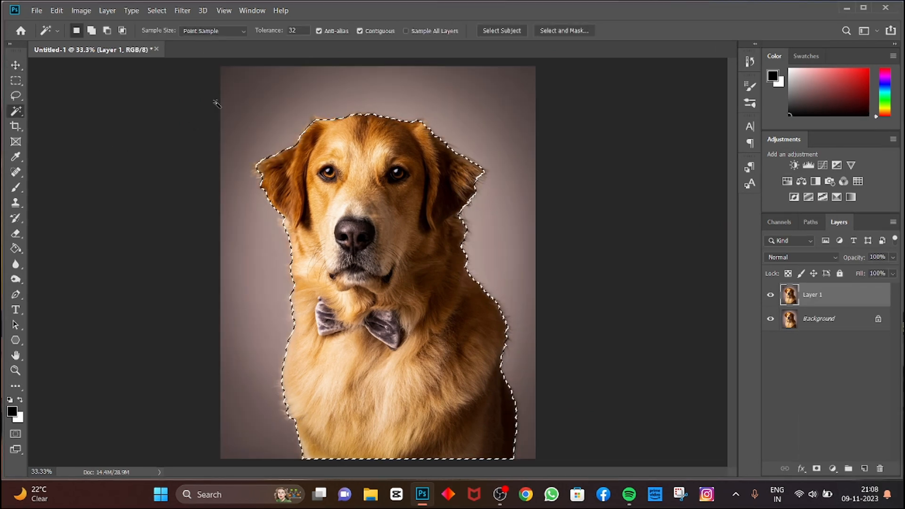
{"action": "left_click", "coordinate": [487, 33]}
{"action": "left_click", "coordinate": [435, 194]}
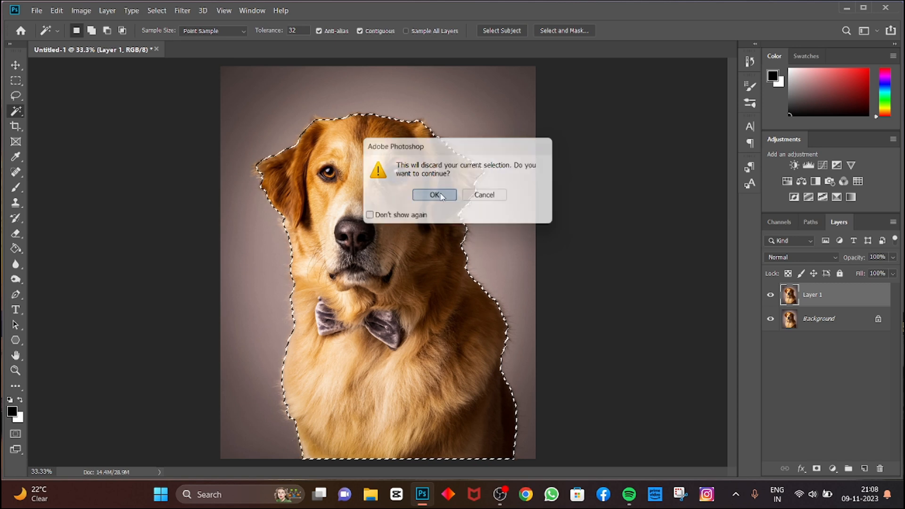
{"action": "left_click", "coordinate": [563, 30]}
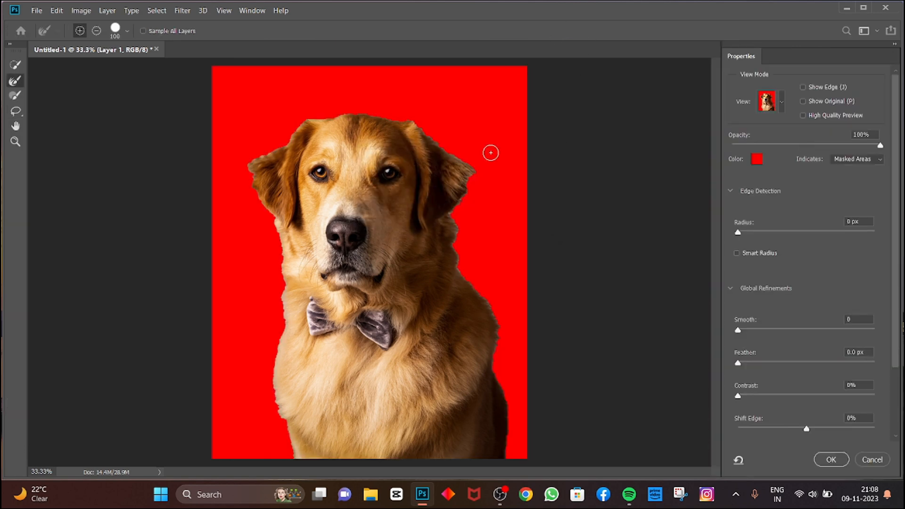
Refine the selection along the dog's ear and body fur with the Refine Edge Brush, redoing the undone strokes.
{"action": "left_click", "coordinate": [20, 81]}
{"action": "mouse_move", "coordinate": [253, 162]}
{"action": "left_mouse_down"}
{"action": "mouse_move", "coordinate": [247, 188]}
{"action": "mouse_move", "coordinate": [280, 232]}
{"action": "mouse_move", "coordinate": [283, 255]}
{"action": "mouse_move", "coordinate": [279, 413]}
{"action": "left_mouse_up"}
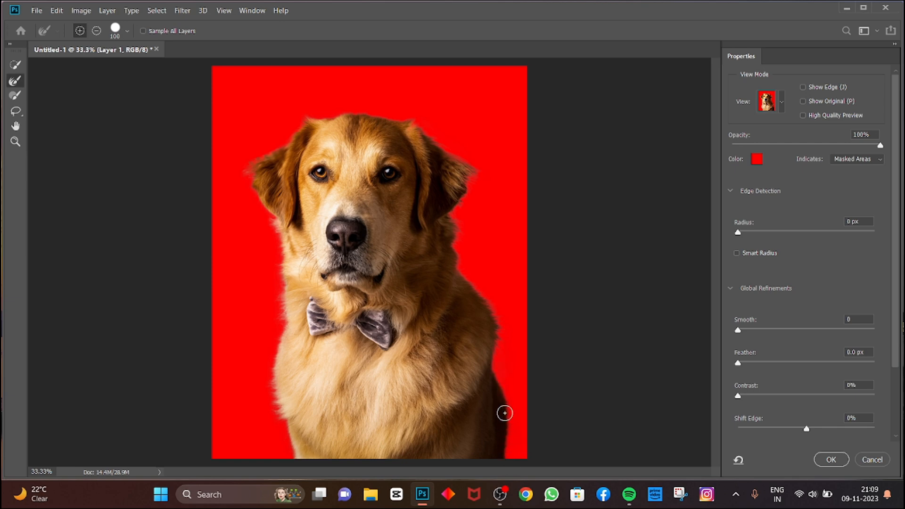
{"action": "key", "text": "ctrl+z"}
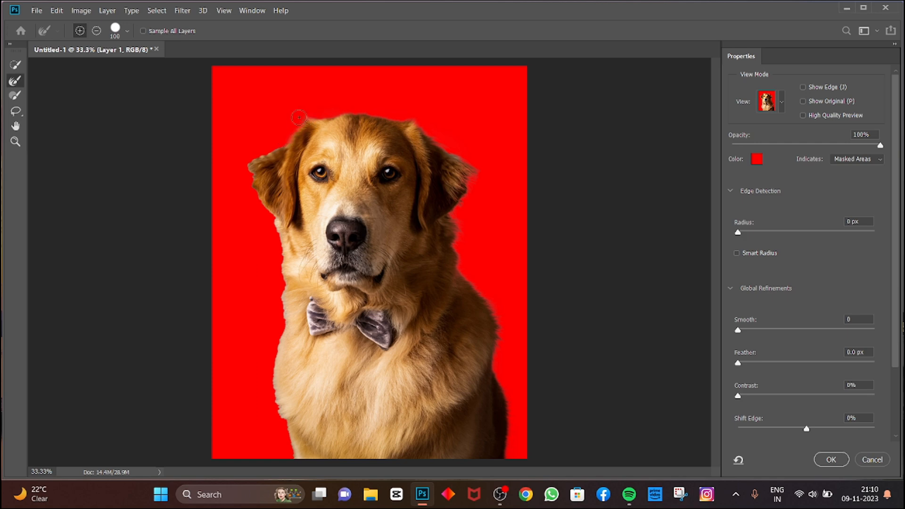
{"action": "left_click_drag", "start_coordinate": [266, 153], "coordinate": [253, 167]}
{"action": "mouse_move", "coordinate": [261, 201]}
{"action": "left_mouse_down"}
{"action": "mouse_move", "coordinate": [290, 295]}
{"action": "mouse_move", "coordinate": [282, 267]}
{"action": "mouse_move", "coordinate": [285, 338]}
{"action": "mouse_move", "coordinate": [283, 305]}
{"action": "mouse_move", "coordinate": [272, 396]}
{"action": "mouse_move", "coordinate": [280, 330]}
{"action": "mouse_move", "coordinate": [275, 377]}
{"action": "mouse_move", "coordinate": [291, 460]}
{"action": "left_mouse_up"}
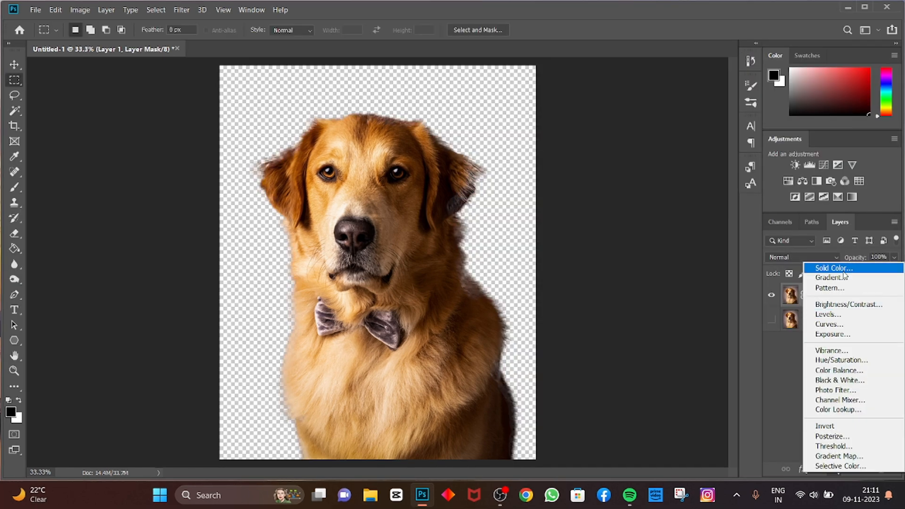
Add a black Solid Color fill layer and place it directly beneath Layer 1.
{"action": "left_click", "coordinate": [846, 269]}
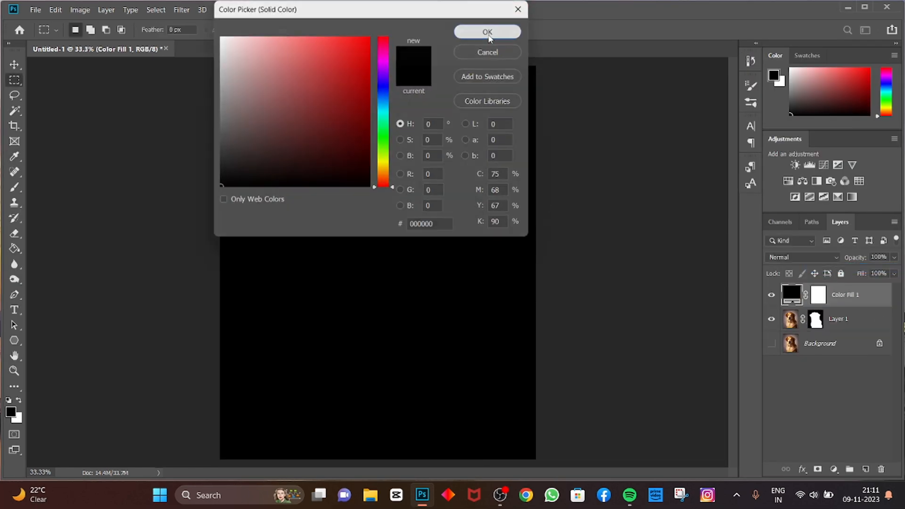
{"action": "left_click", "coordinate": [485, 31]}
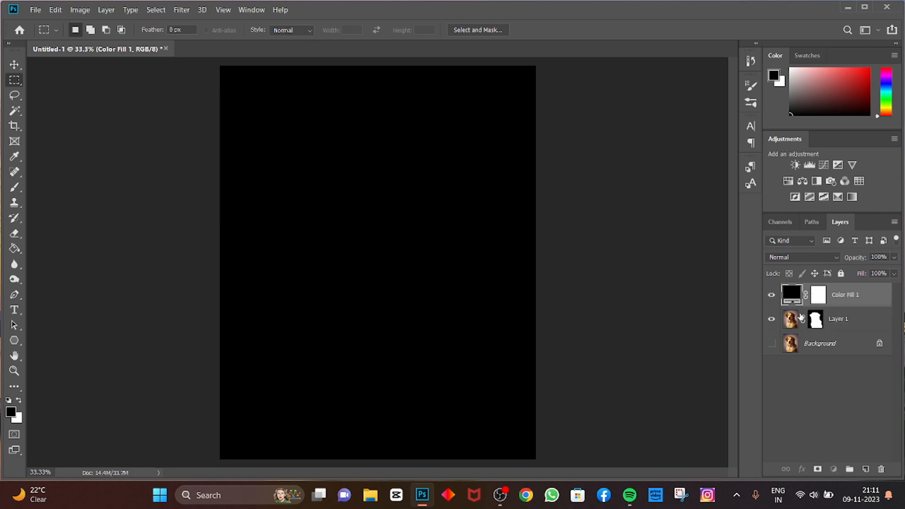
{"action": "left_click_drag", "start_coordinate": [792, 295], "coordinate": [797, 330]}
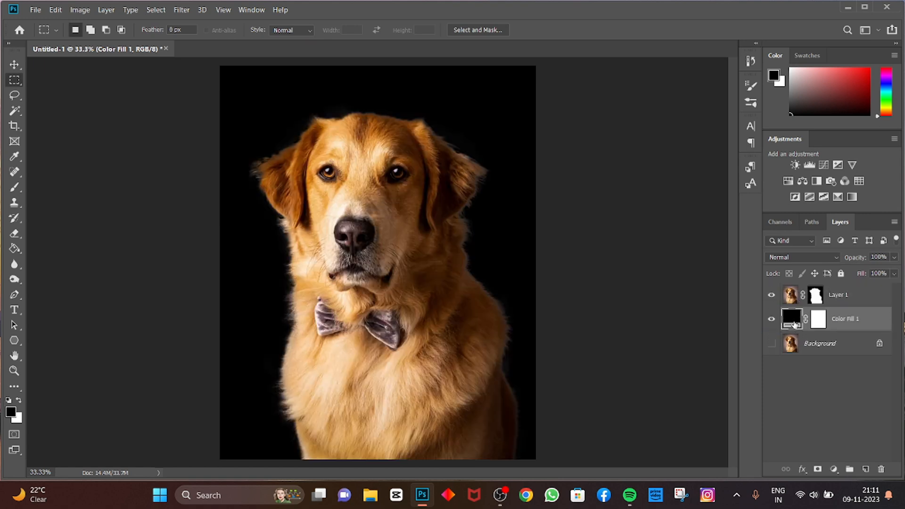
Change the solid fill layer's color to green #176d31.
{"action": "double_click", "coordinate": [796, 325]}
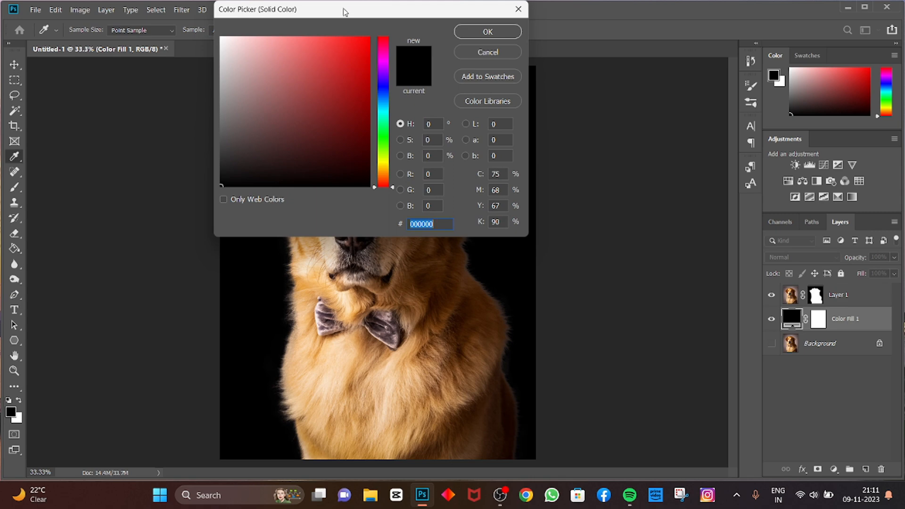
{"action": "left_click_drag", "start_coordinate": [349, 8], "coordinate": [555, 121]}
{"action": "mouse_move", "coordinate": [539, 250]}
{"action": "left_mouse_down"}
{"action": "mouse_move", "coordinate": [550, 231]}
{"action": "mouse_move", "coordinate": [592, 222]}
{"action": "mouse_move", "coordinate": [592, 295]}
{"action": "mouse_move", "coordinate": [602, 230]}
{"action": "mouse_move", "coordinate": [592, 267]}
{"action": "mouse_move", "coordinate": [587, 162]}
{"action": "mouse_move", "coordinate": [584, 249]}
{"action": "mouse_move", "coordinate": [584, 241]}
{"action": "left_mouse_up"}
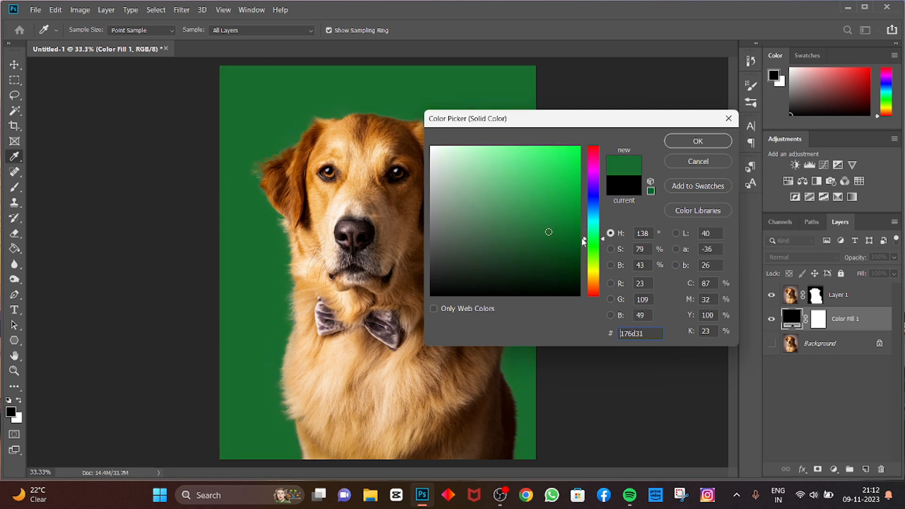
{"action": "left_click", "coordinate": [699, 142]}
{"action": "key", "text": "m"}
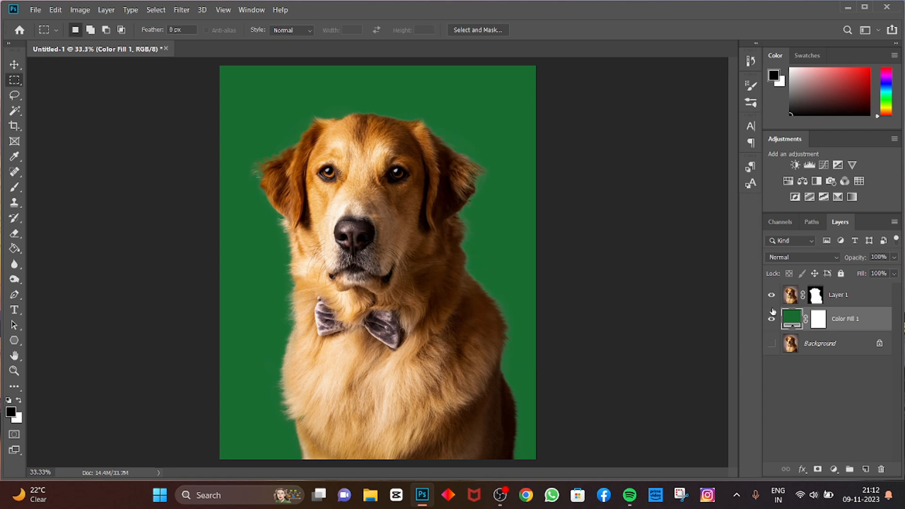
Show the Background layer and try to move it above the green fill layer.
{"action": "left_click", "coordinate": [771, 345]}
{"action": "left_click_drag", "start_coordinate": [818, 346], "coordinate": [803, 384]}
{"action": "left_click_drag", "start_coordinate": [818, 353], "coordinate": [806, 300]}
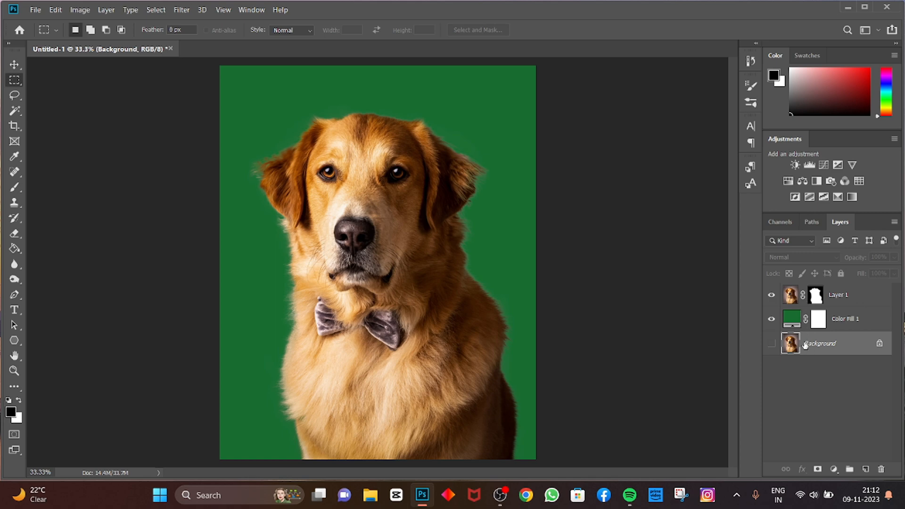
{"action": "left_click", "coordinate": [772, 343]}
{"action": "left_click_drag", "start_coordinate": [801, 344], "coordinate": [820, 298]}
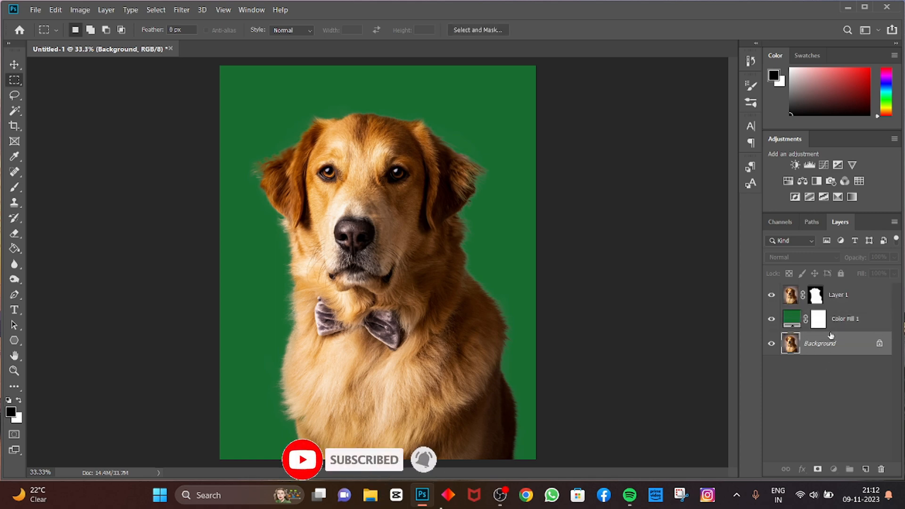
Duplicate the Background layer and place the copy between Layer 1 and the green fill layer.
{"action": "key", "text": "ctrl+j"}
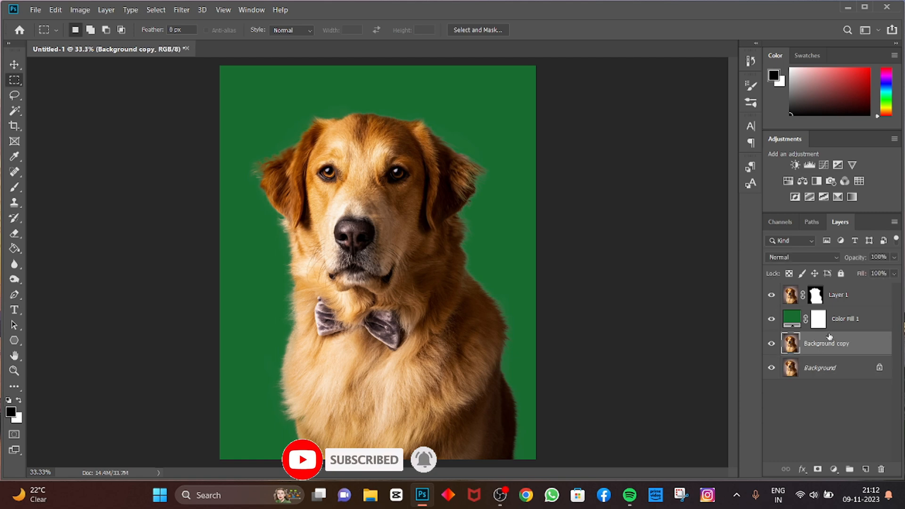
{"action": "left_click_drag", "start_coordinate": [822, 348], "coordinate": [816, 307]}
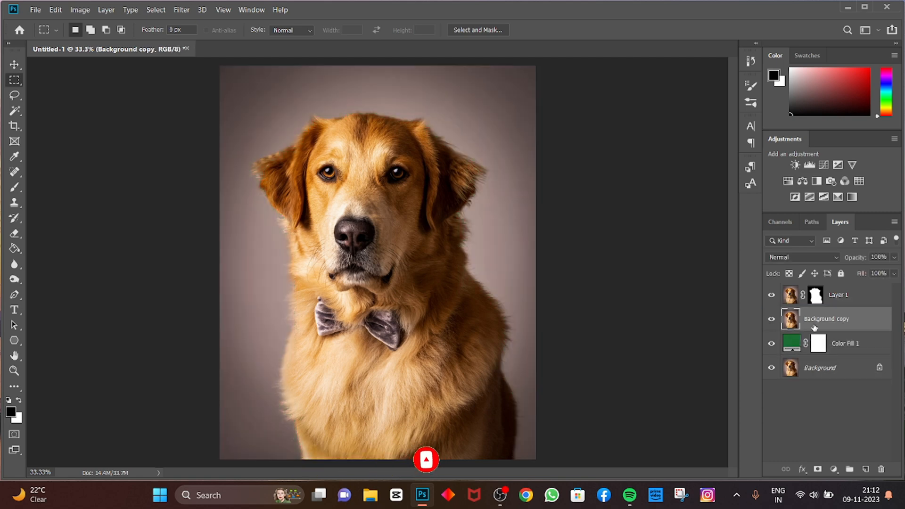
Compare the original and green backdrops by toggling the Background copy's visibility, and delete the copy.
{"action": "left_click", "coordinate": [774, 324]}
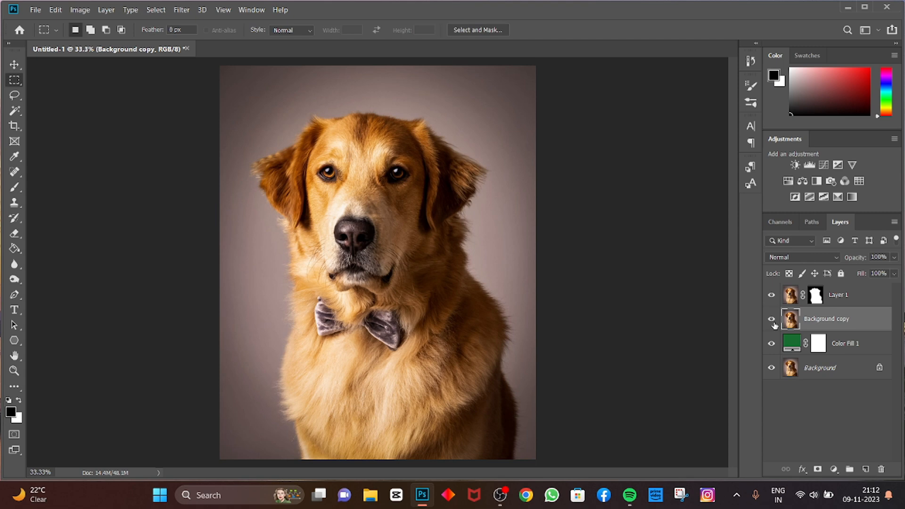
{"action": "left_click", "coordinate": [774, 324]}
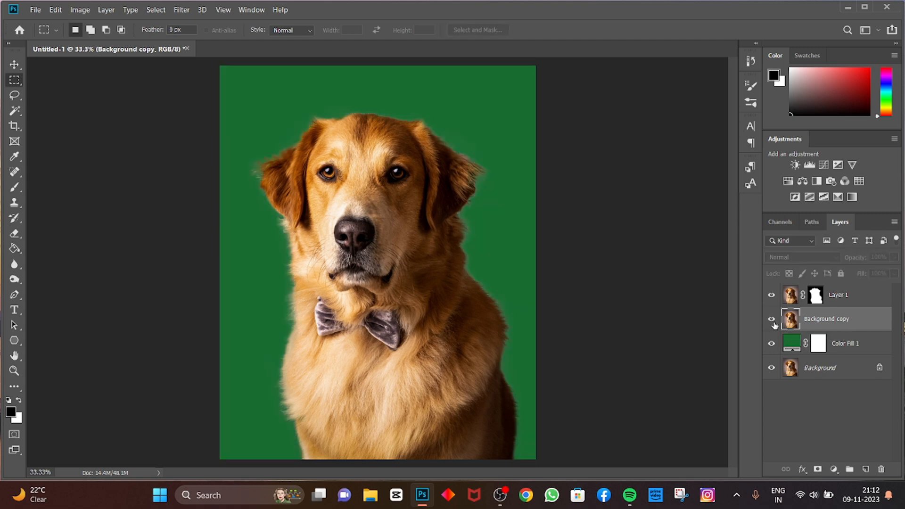
{"action": "left_click", "coordinate": [774, 324]}
{"action": "left_click", "coordinate": [774, 324]}
{"action": "left_click", "coordinate": [774, 324]}
{"action": "left_click", "coordinate": [774, 324]}
{"action": "key", "text": "Delete"}
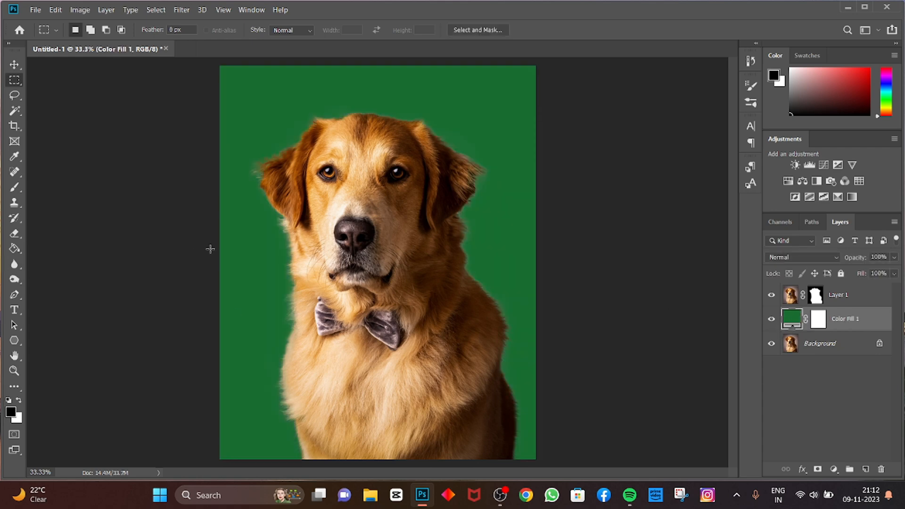
Examine the fur edges along the dog's chest and lower body with the green fill shown and hidden.
{"action": "scroll", "coordinate": [286, 348], "scroll_direction": "up", "scroll_amount": 5}
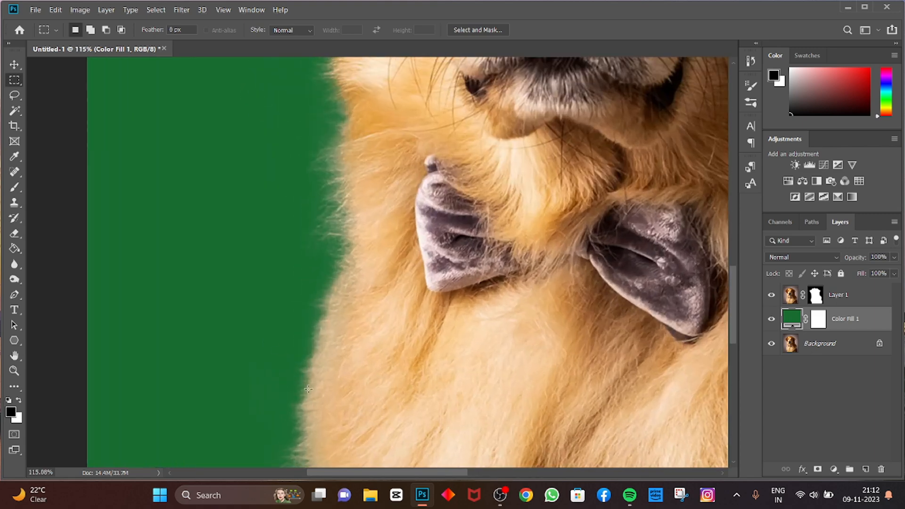
{"action": "scroll", "coordinate": [294, 405], "scroll_direction": "down", "scroll_amount": 3}
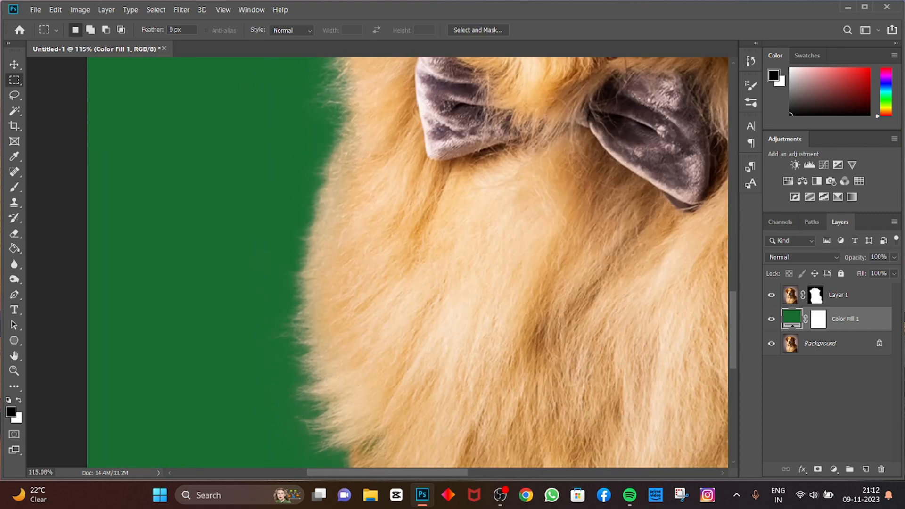
{"action": "left_click", "coordinate": [772, 321]}
{"action": "left_click", "coordinate": [772, 321]}
{"action": "scroll", "coordinate": [273, 387], "scroll_direction": "up", "scroll_amount": 4}
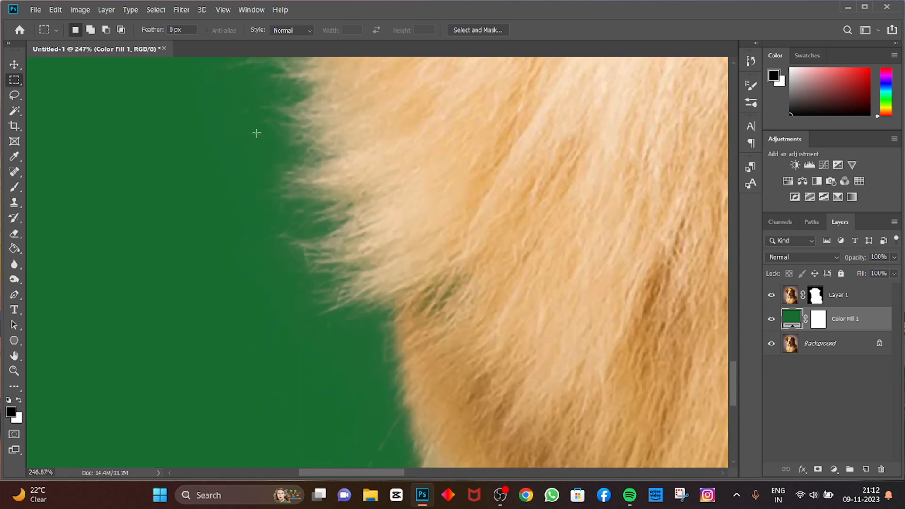
{"action": "scroll", "coordinate": [283, 184], "scroll_direction": "down", "scroll_amount": 4}
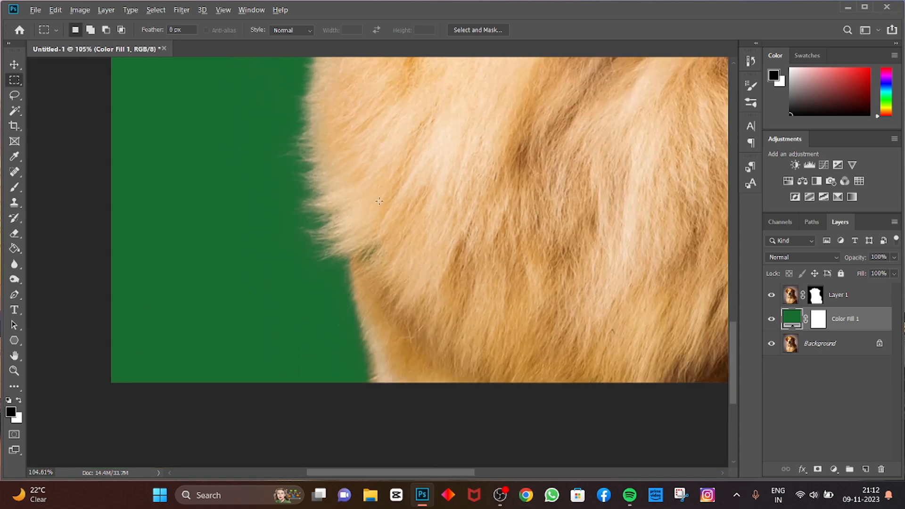
{"action": "scroll", "coordinate": [449, 235], "scroll_direction": "down", "scroll_amount": 5}
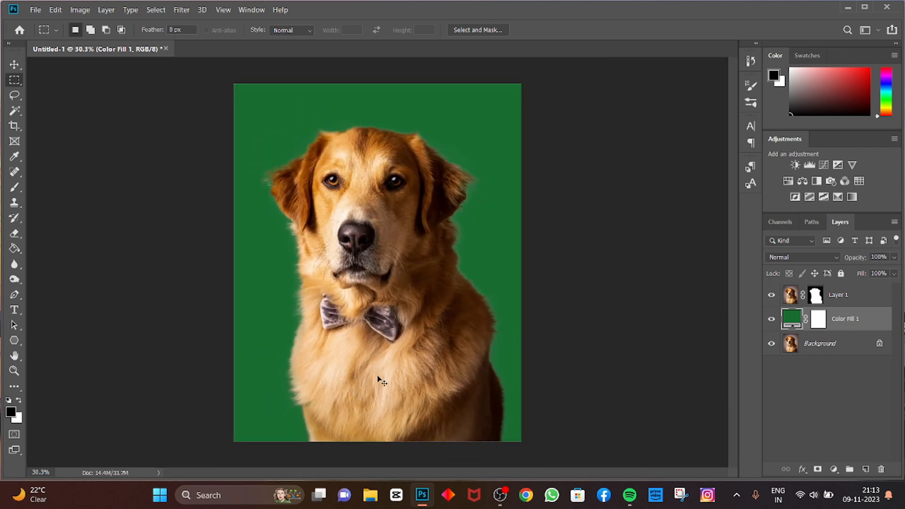
{"action": "key", "text": "ctrl+shift+e"}
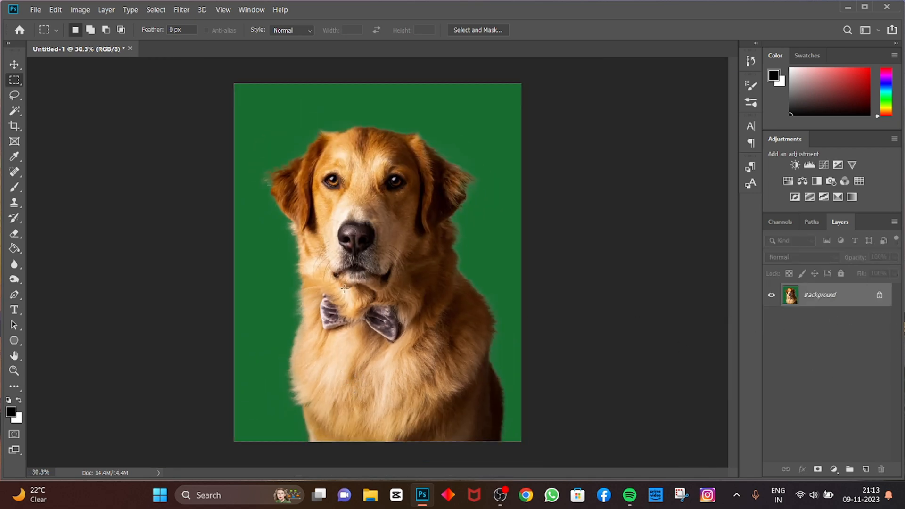
{"action": "scroll", "coordinate": [357, 279], "scroll_direction": "up", "scroll_amount": 2}
{"action": "key", "text": "ctrl+z"}
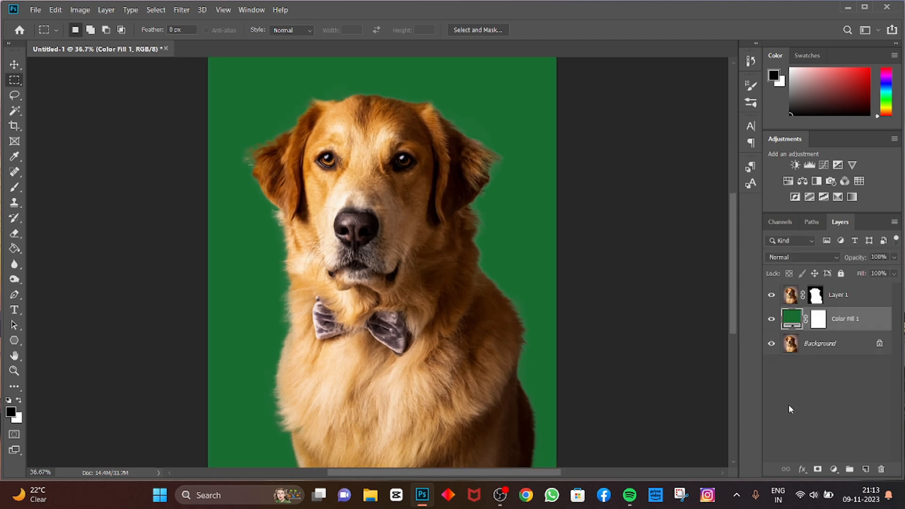
Merge all visible layers into a single Background layer and switch to the Move tool.
{"action": "key", "text": "ctrl+shift+e"}
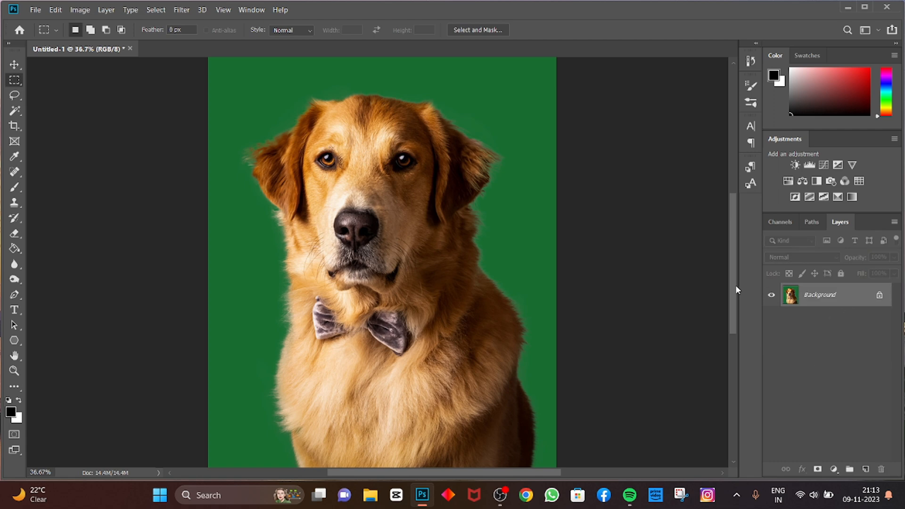
{"action": "left_click", "coordinate": [14, 65]}
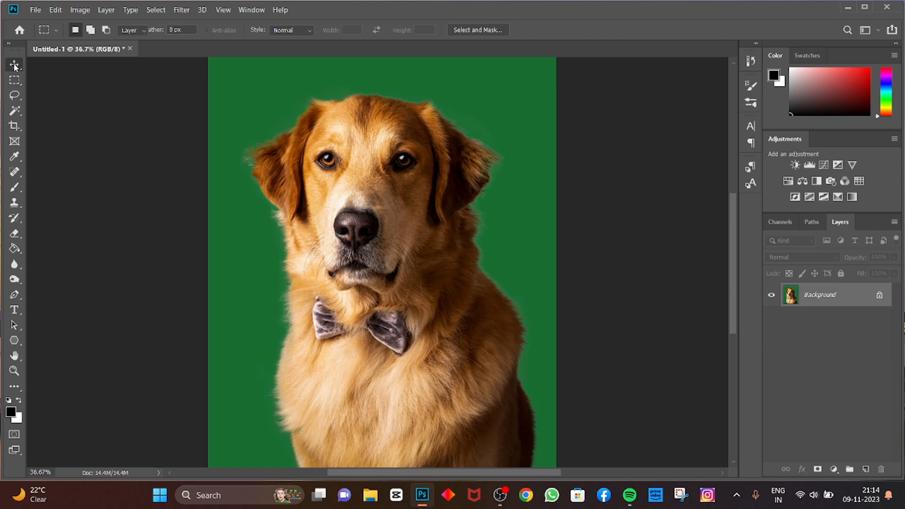